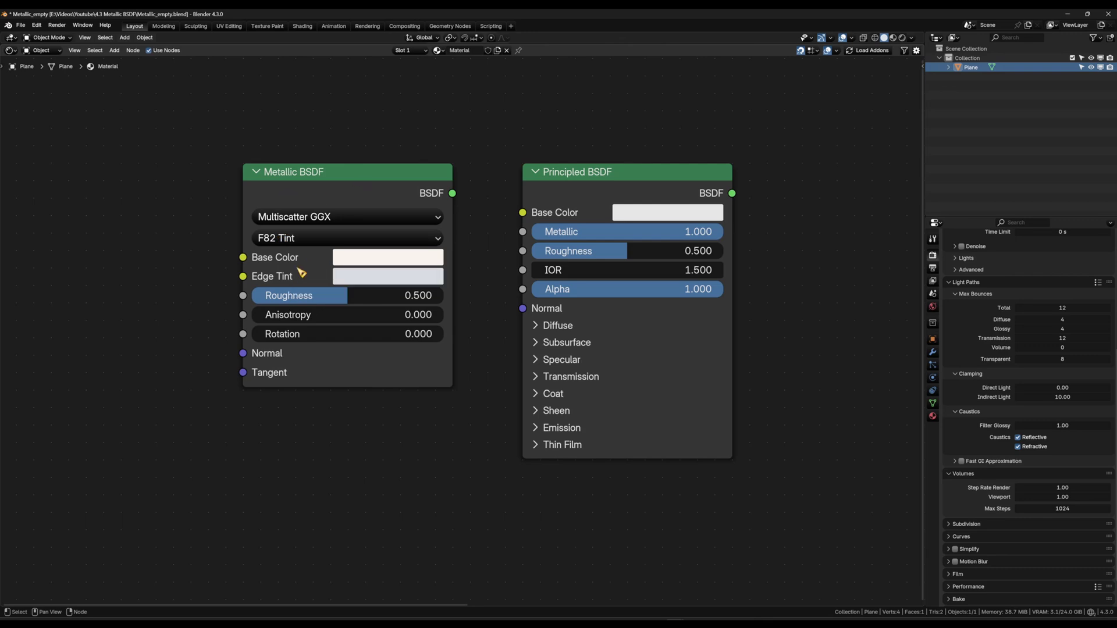
- Compare the Metallic and Principled BSDF base colour and specular settings, then set Fresnel type to Physical Conductor
left_click(401, 259)
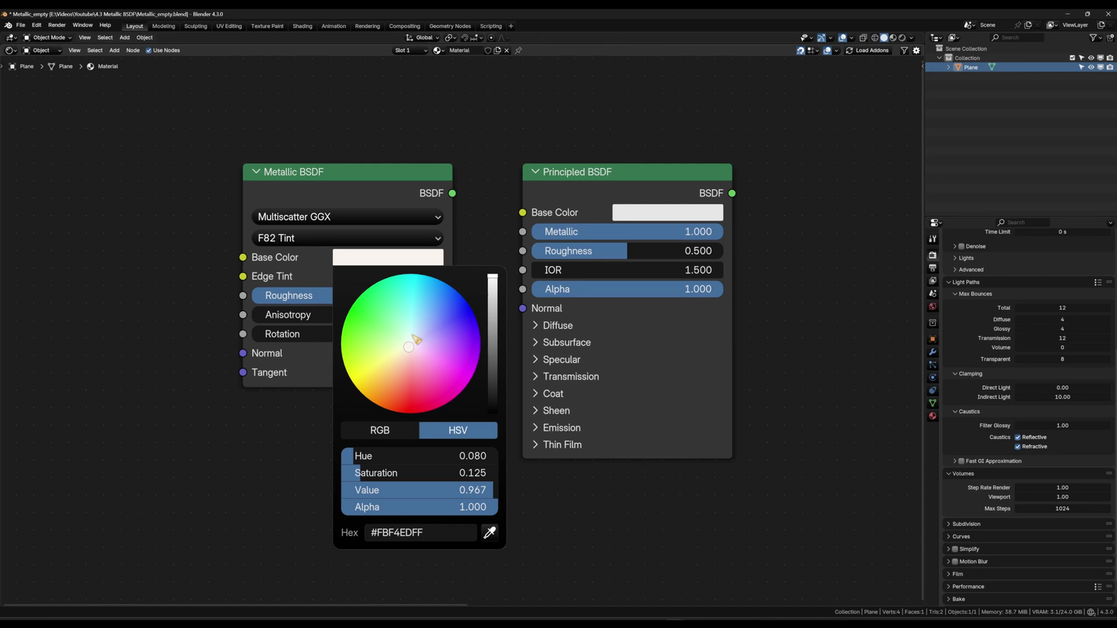
left_click(539, 360)
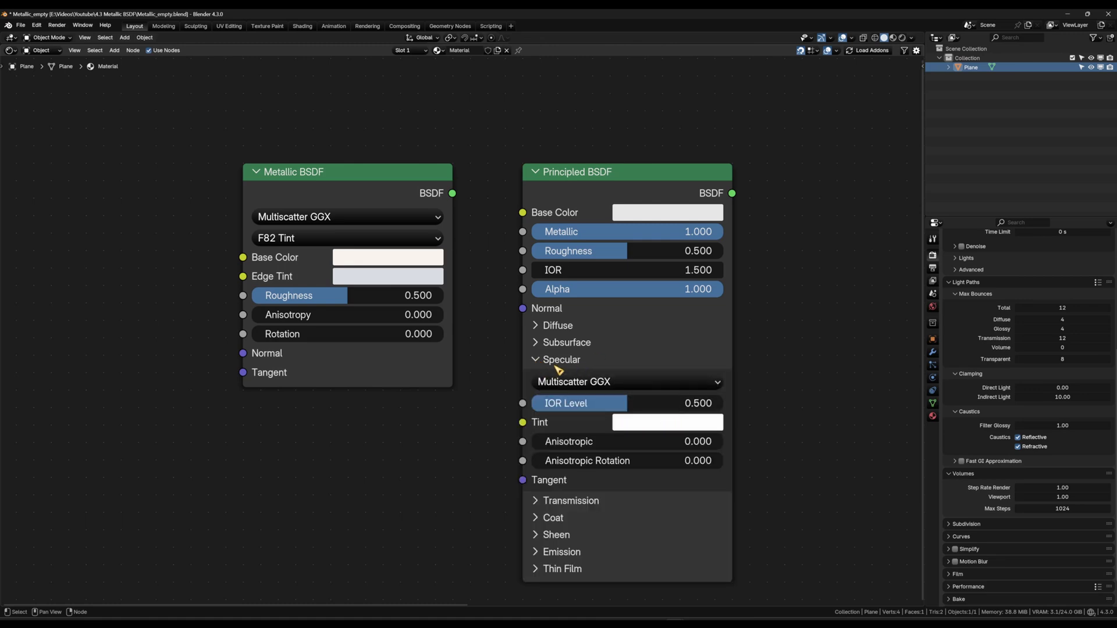
left_click(544, 360)
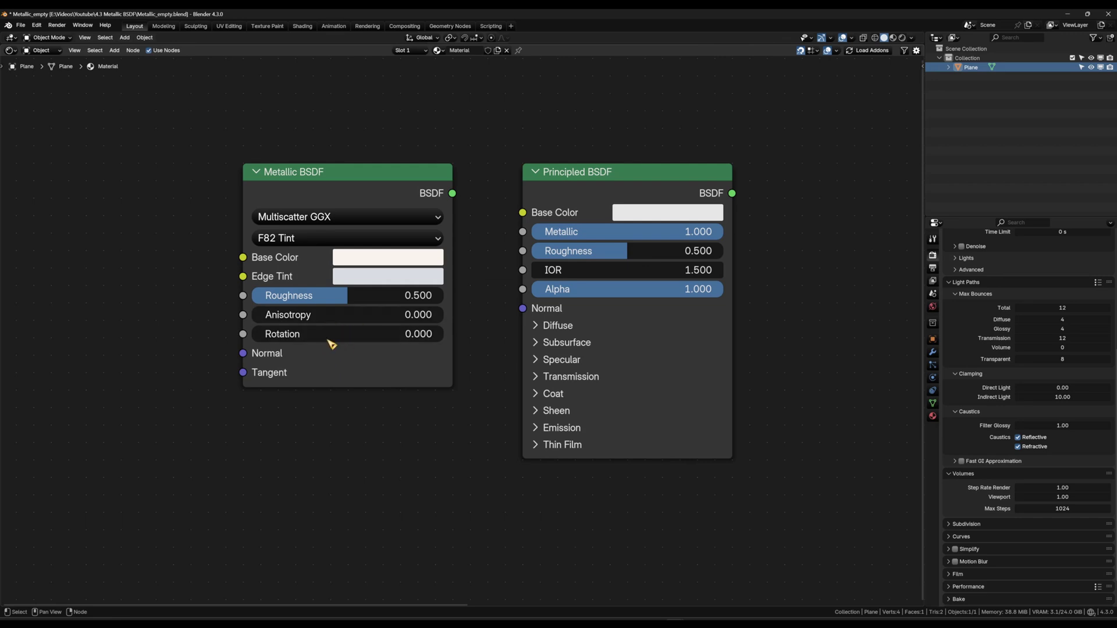
left_click(348, 240)
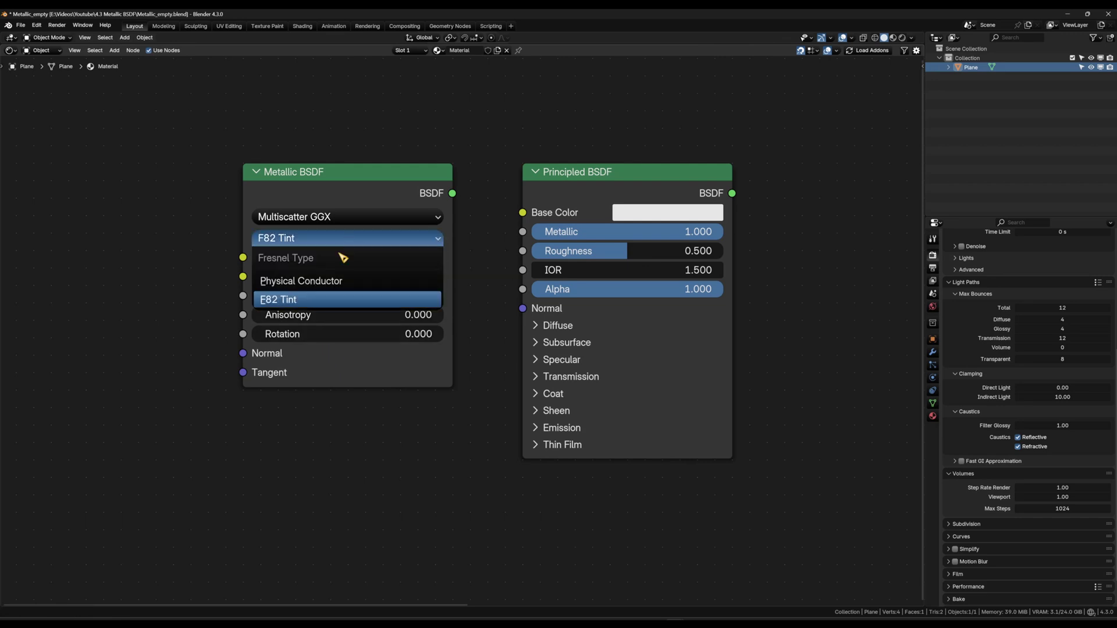
left_click(328, 280)
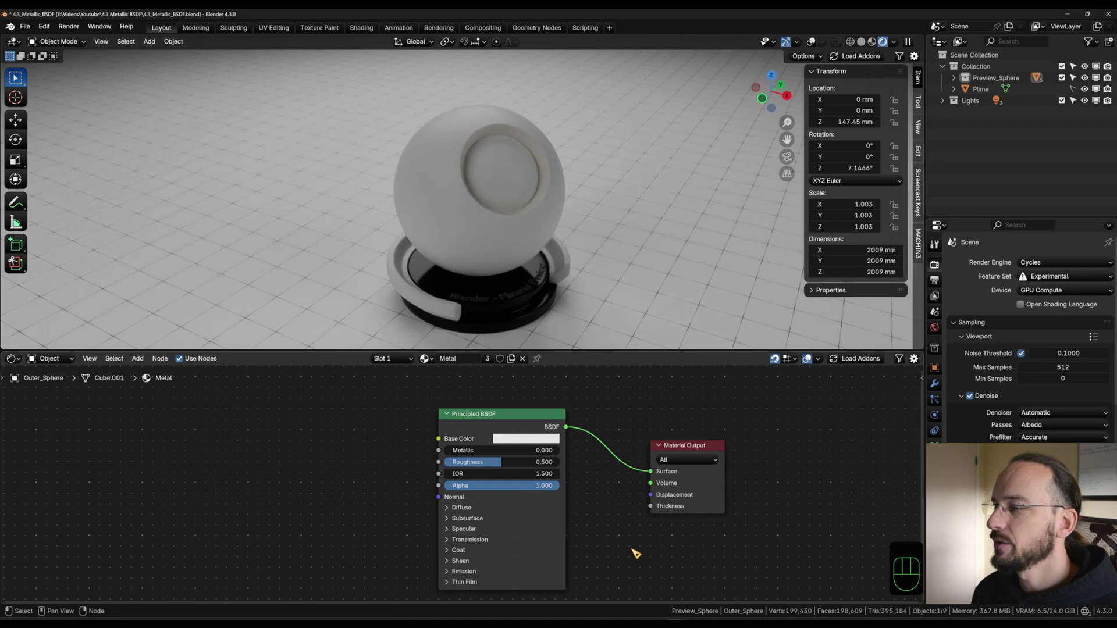
- Replace the Principled BSDF with a new Metallic BSDF wired to the Material Output Surface
left_click(515, 416)
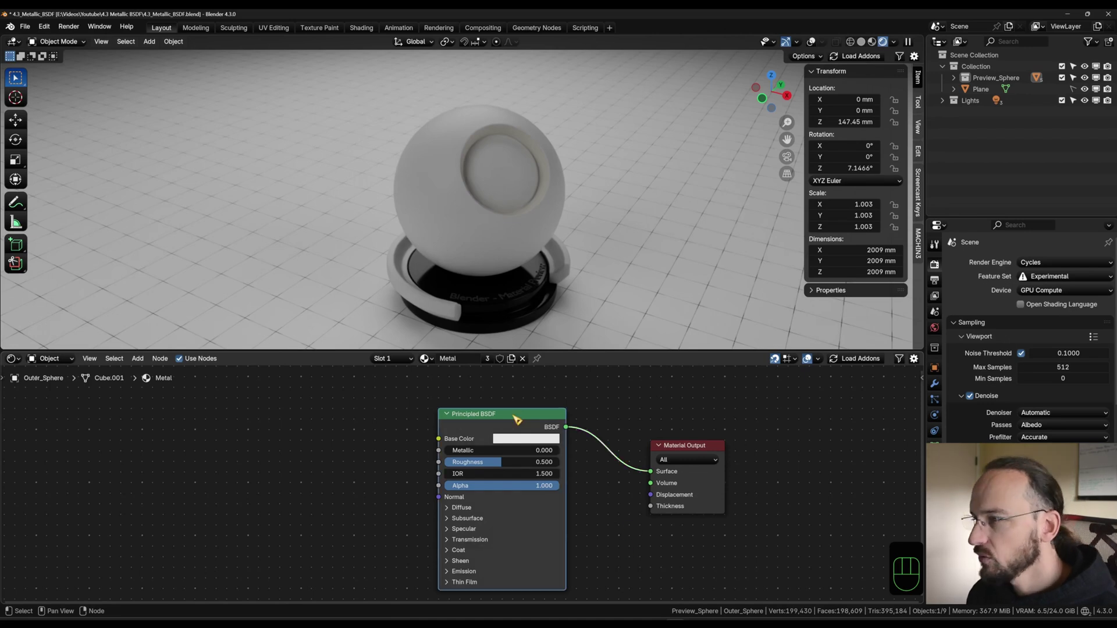
key("x")
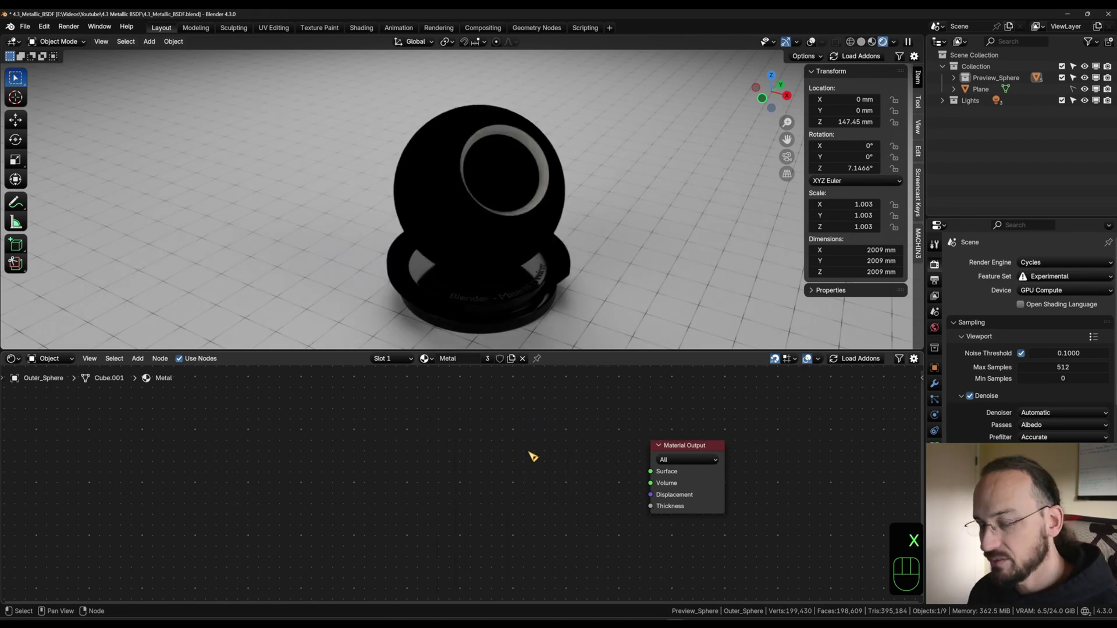
key("shift+a")
mouse_move(515, 450)
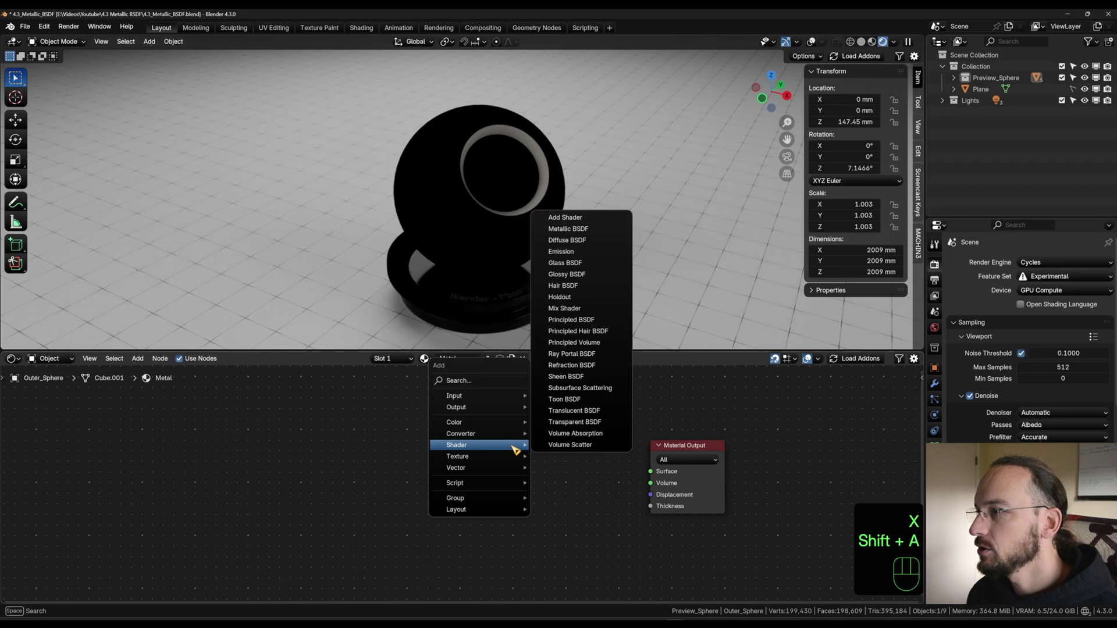
left_click(588, 229)
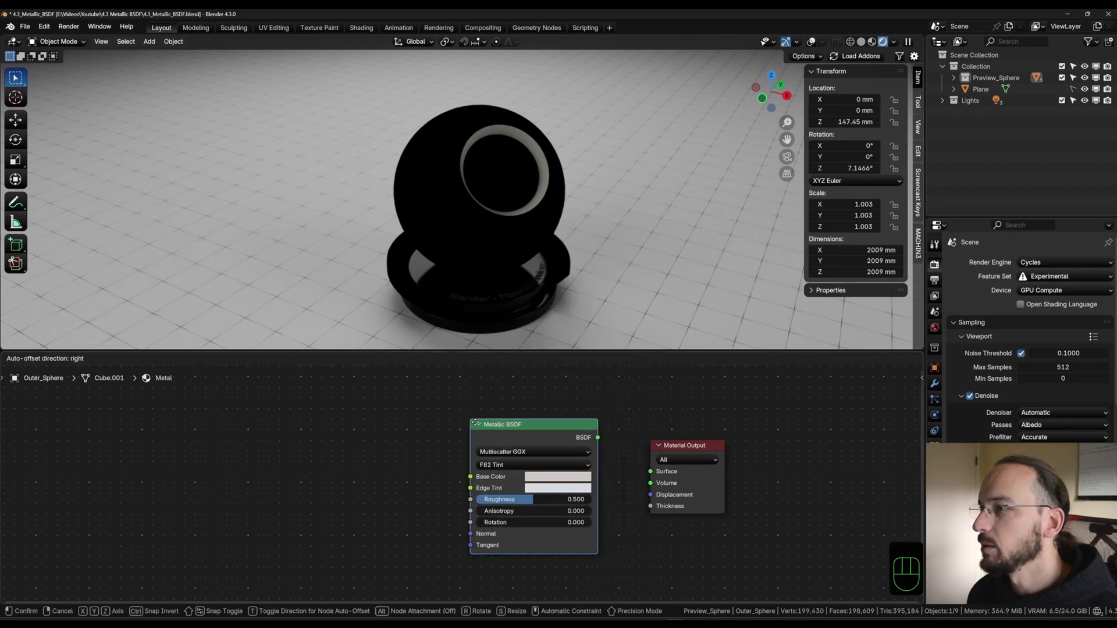
left_click(423, 433)
left_click_drag(545, 448, 650, 472)
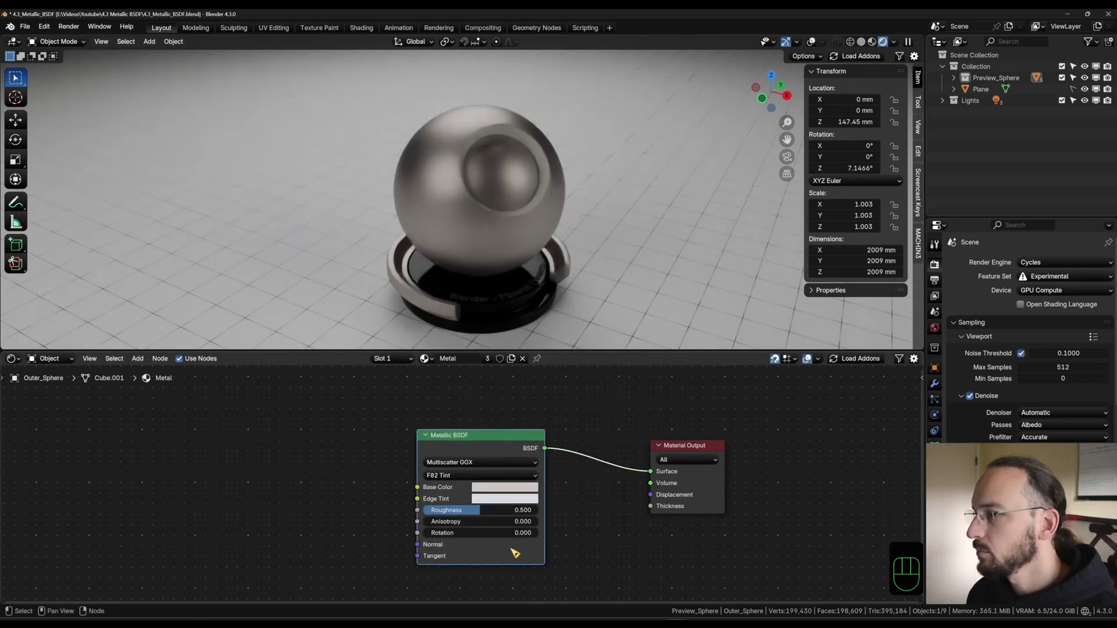
- Set the Metallic BSDF's Fresnel type to Physical Conductor and move the node slightly higher
left_click(464, 476)
left_click(472, 502)
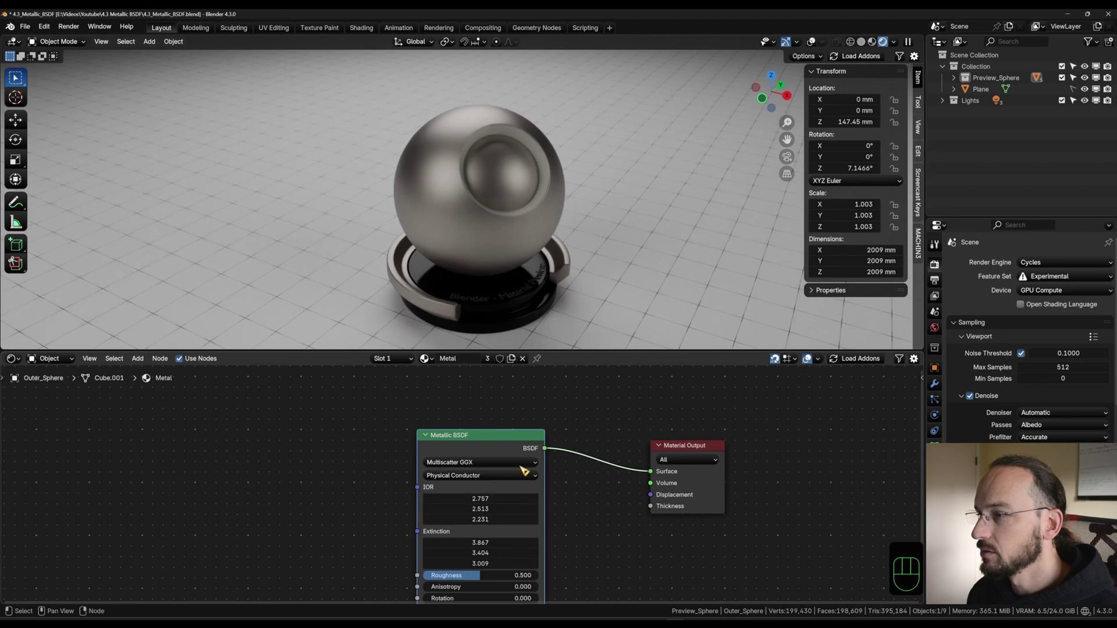
key("g")
left_click(451, 467)
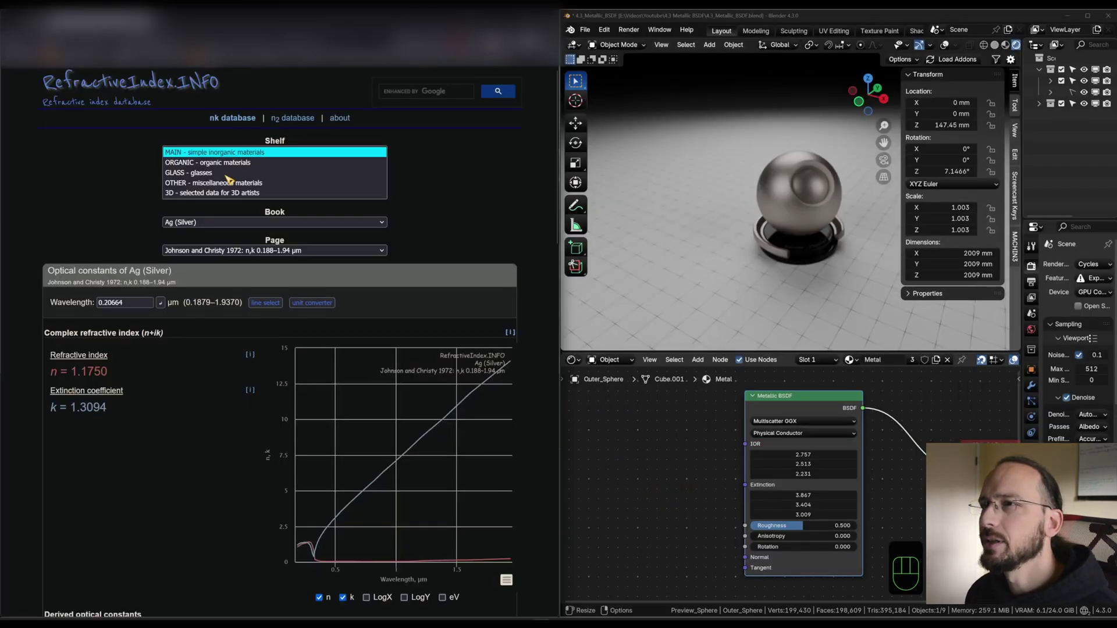
- Open the Copper (Cu) page under the 3D-artists shelf's METALS book at wavelength 0.615 µm
left_click(203, 194)
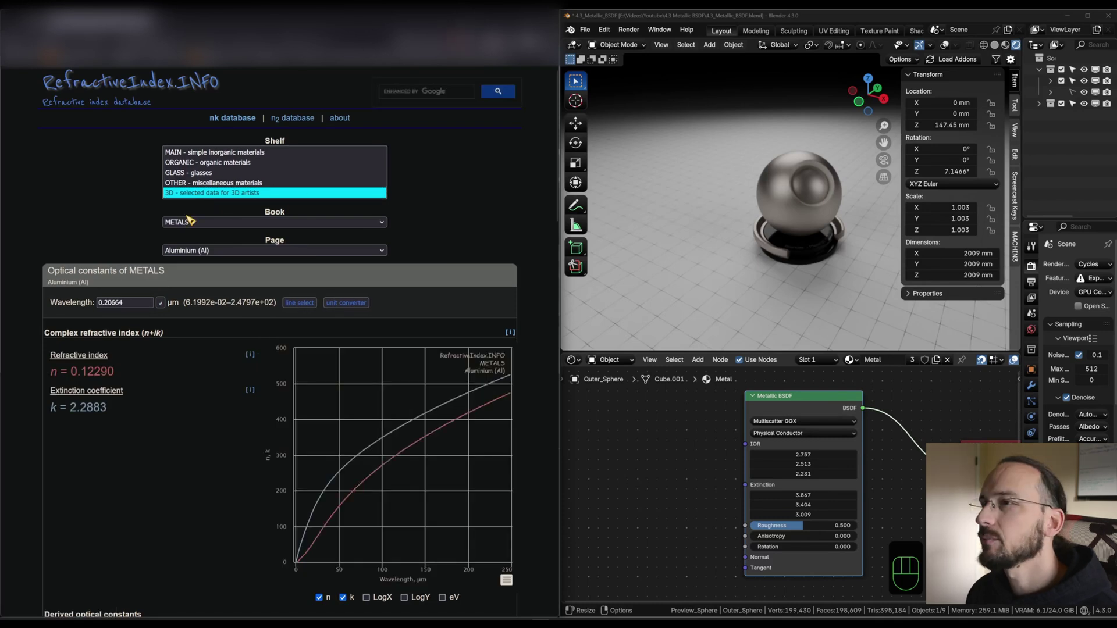
left_click(210, 251)
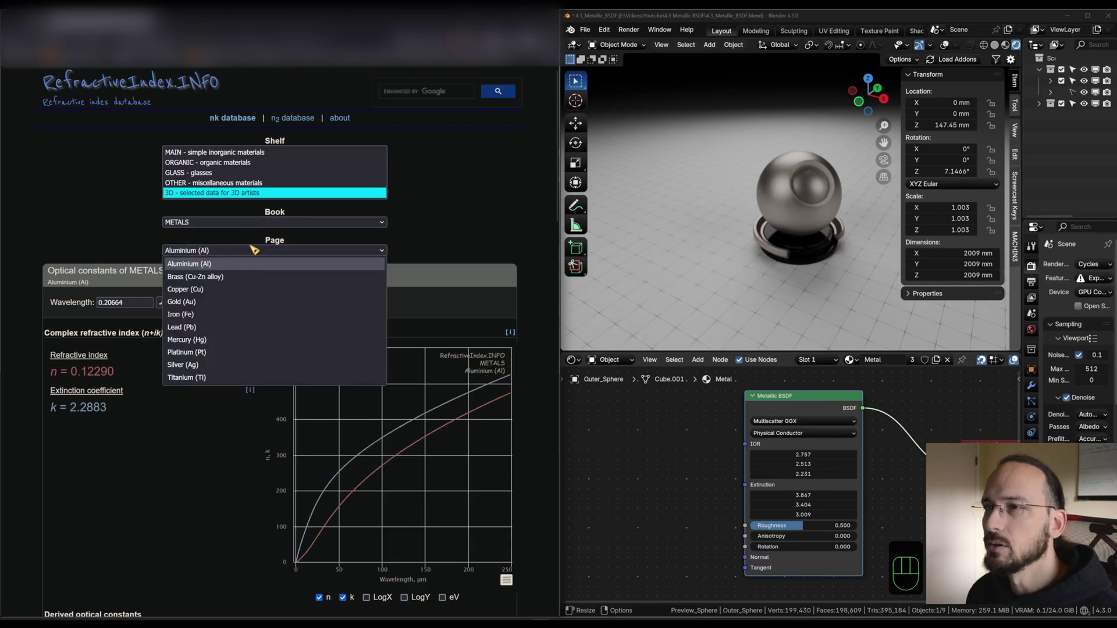
left_click(214, 291)
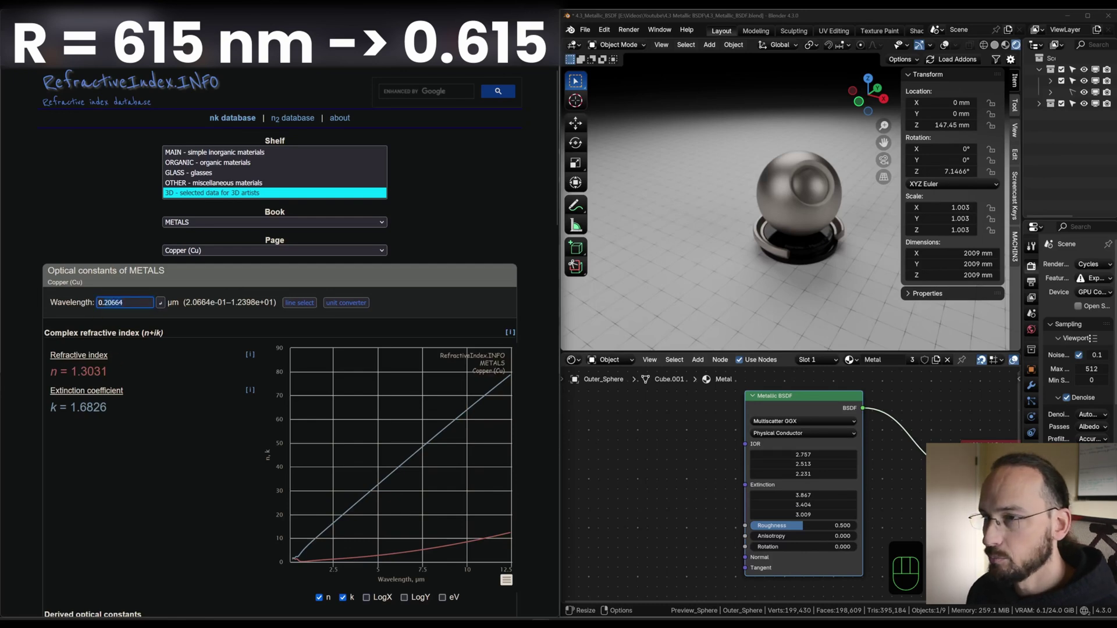
type("0.615")
key("Return")
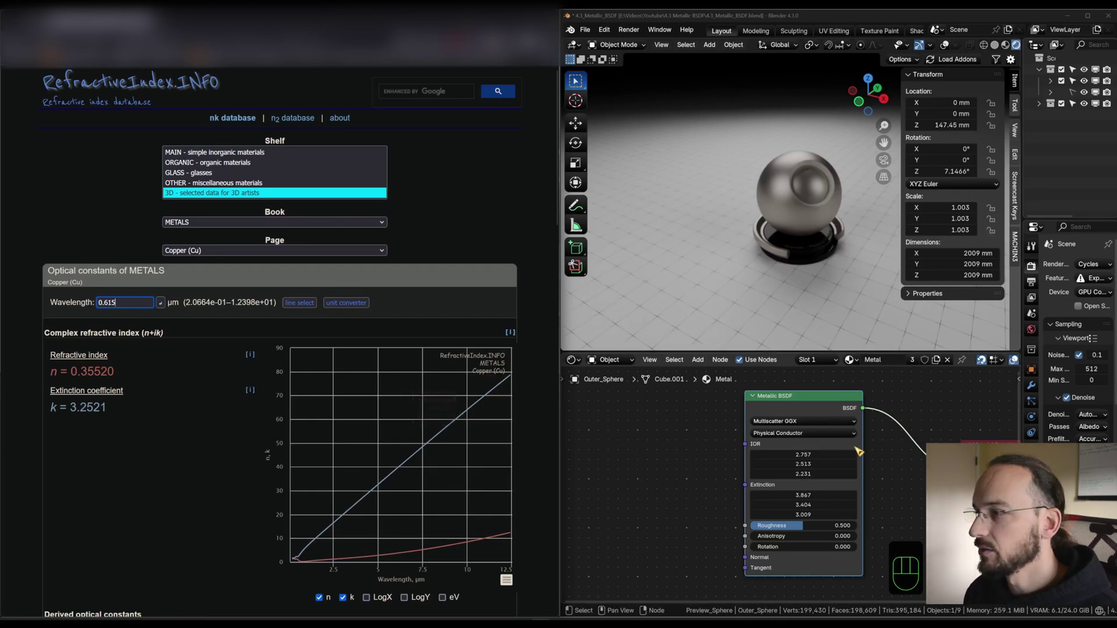
- Enter copper's red IOR 0.35520 and extinction 3.252 into the Metallic BSDF
left_click(818, 453)
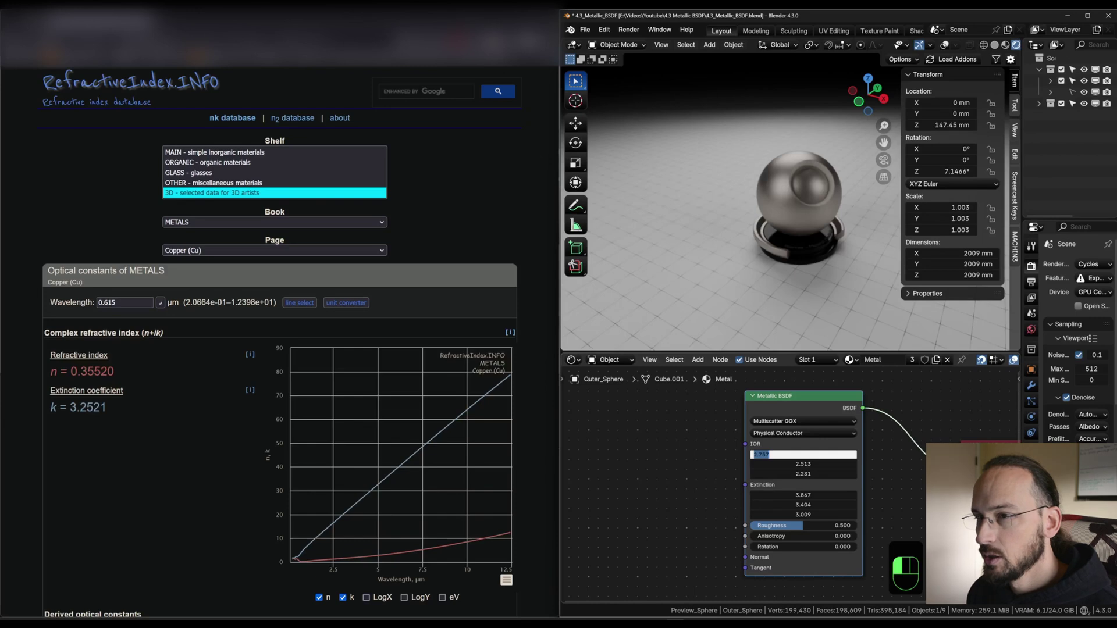
type(".3552")
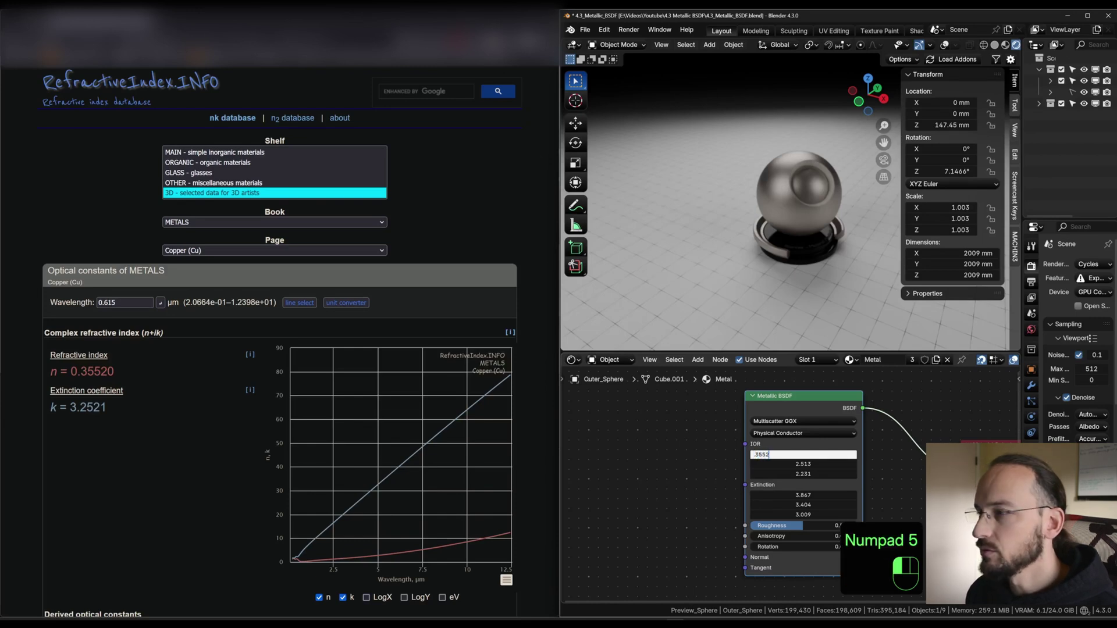
type("0")
left_click(803, 496)
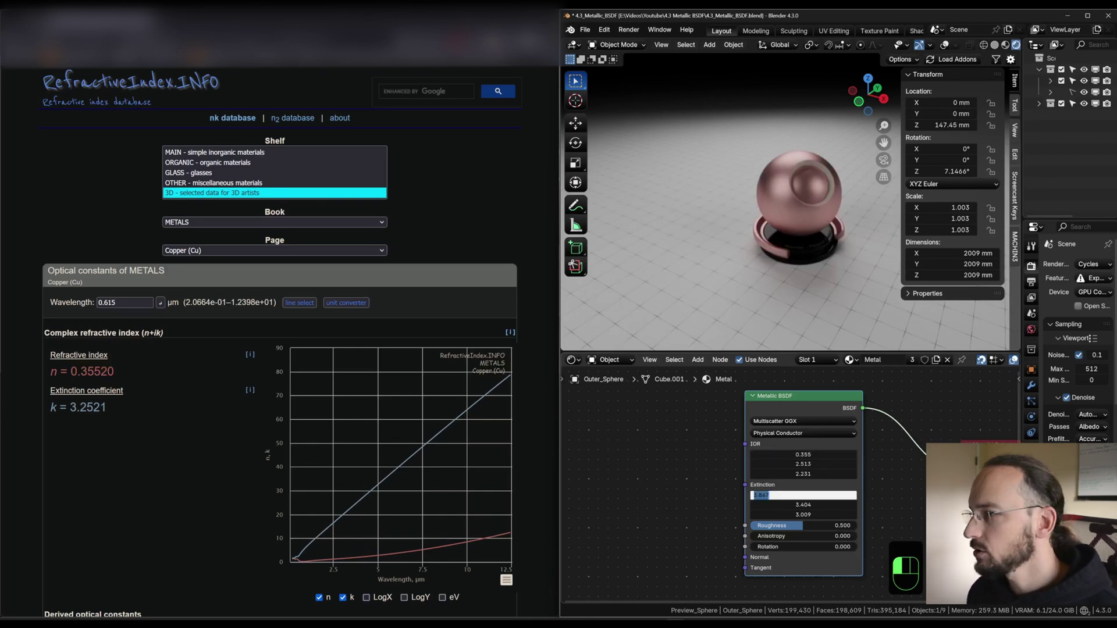
type("3.2521")
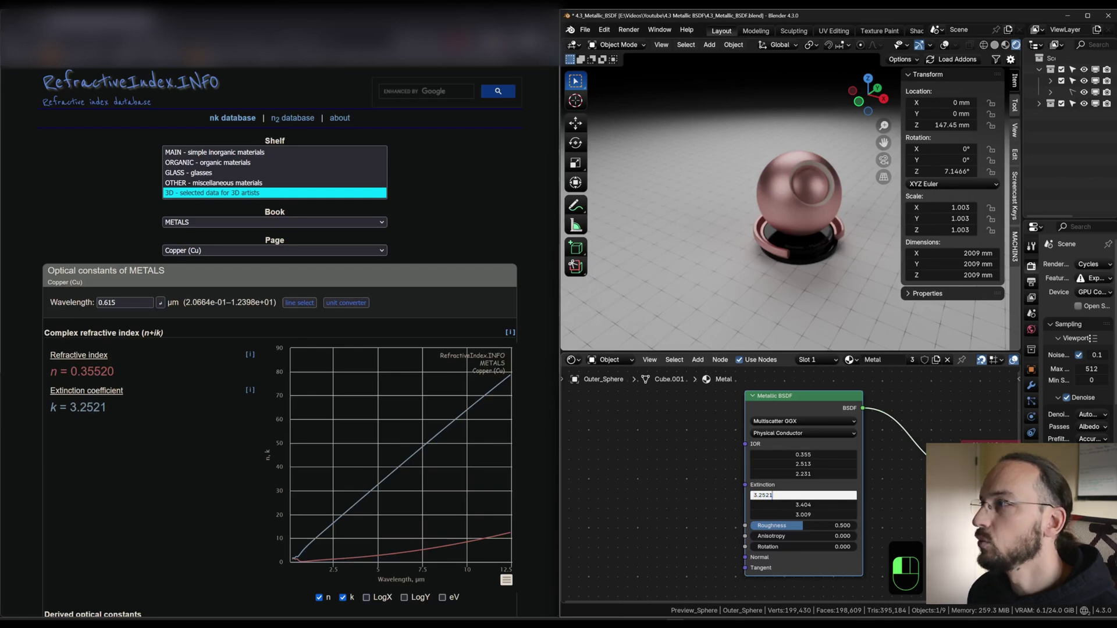
key("Return")
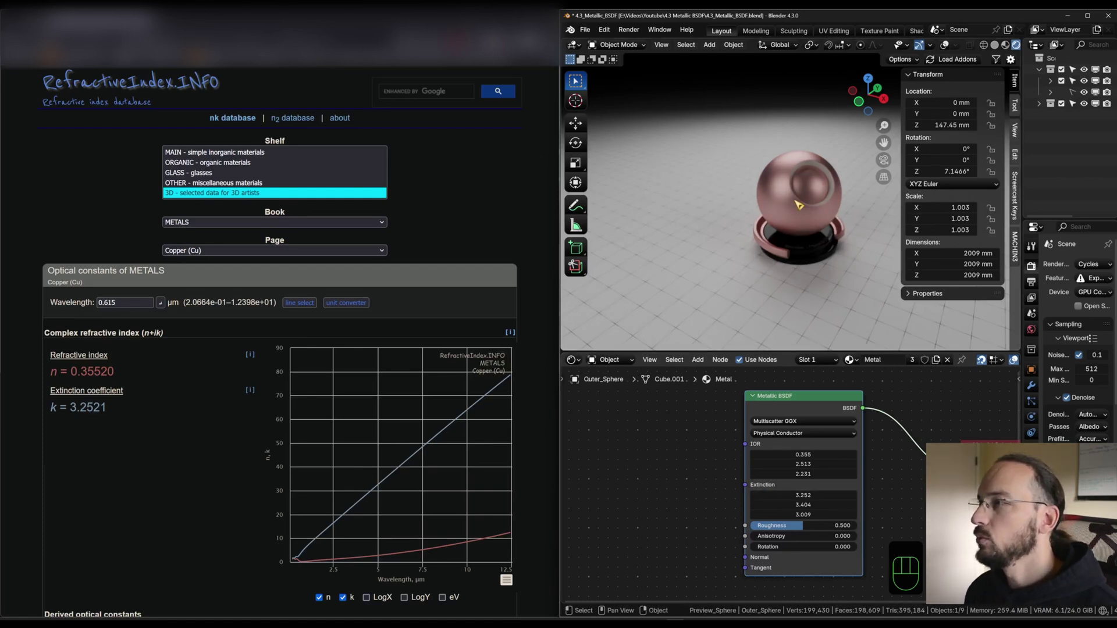
scroll(802, 205, "up", 4)
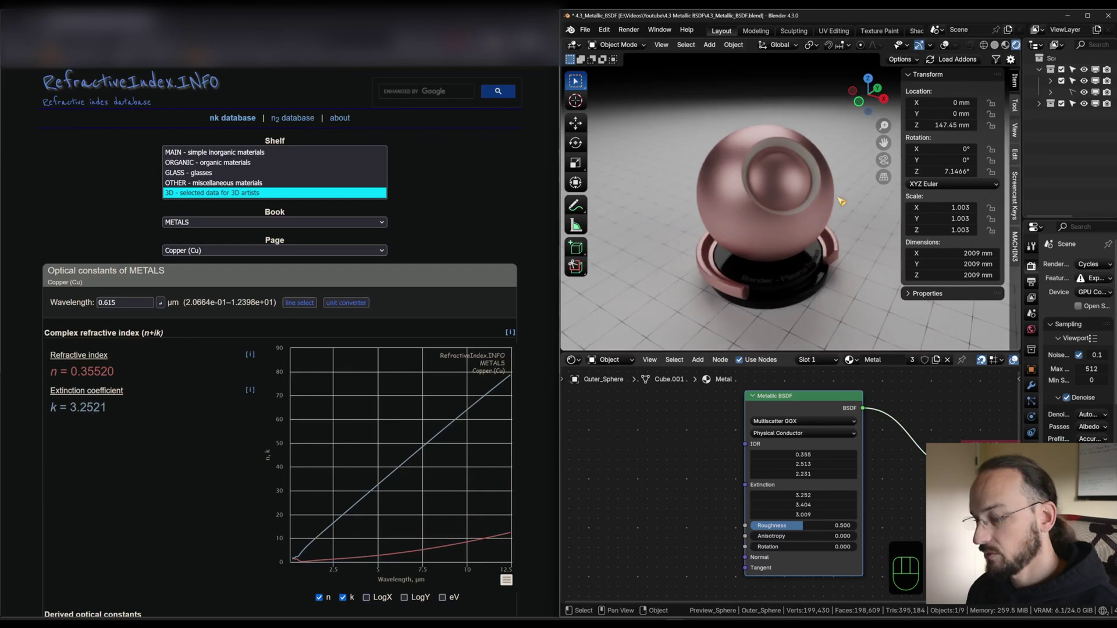
key("n")
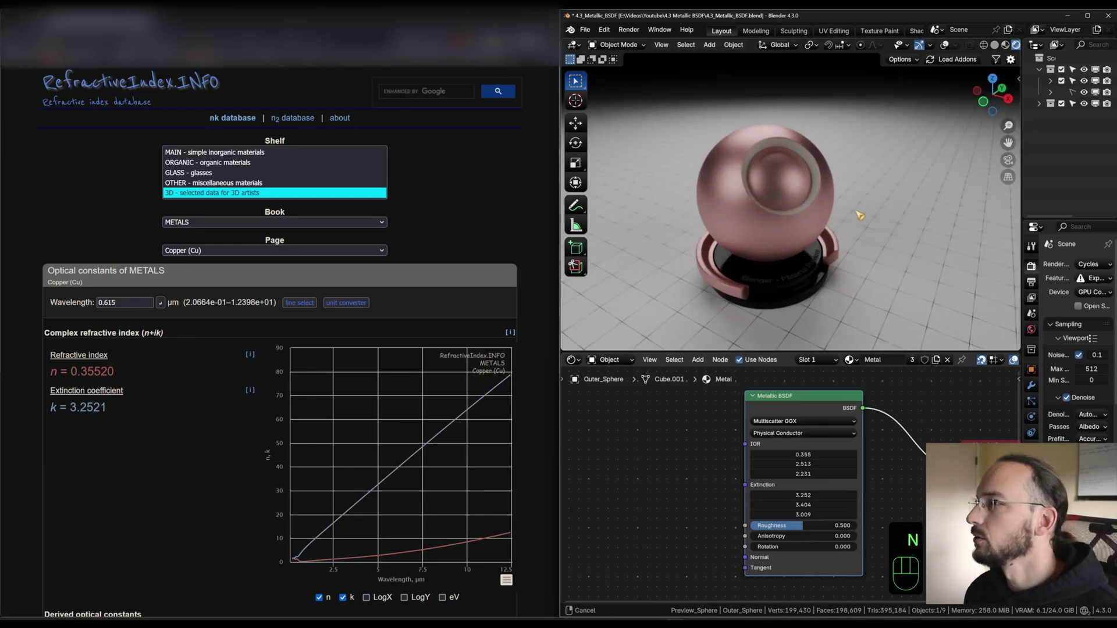
- Look up copper at 0.55 µm and enter green IOR 0.677 and extinction 2.625
left_click(125, 302)
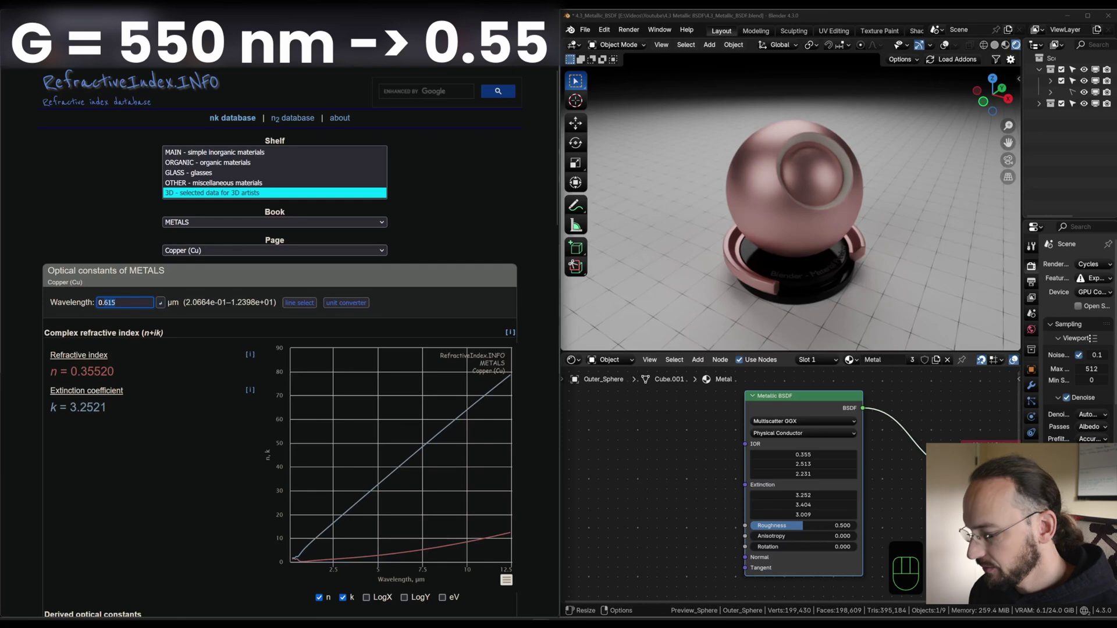
key("BackSpace")
key("BackSpace")
key("BackSpace")
type("55")
key("Return")
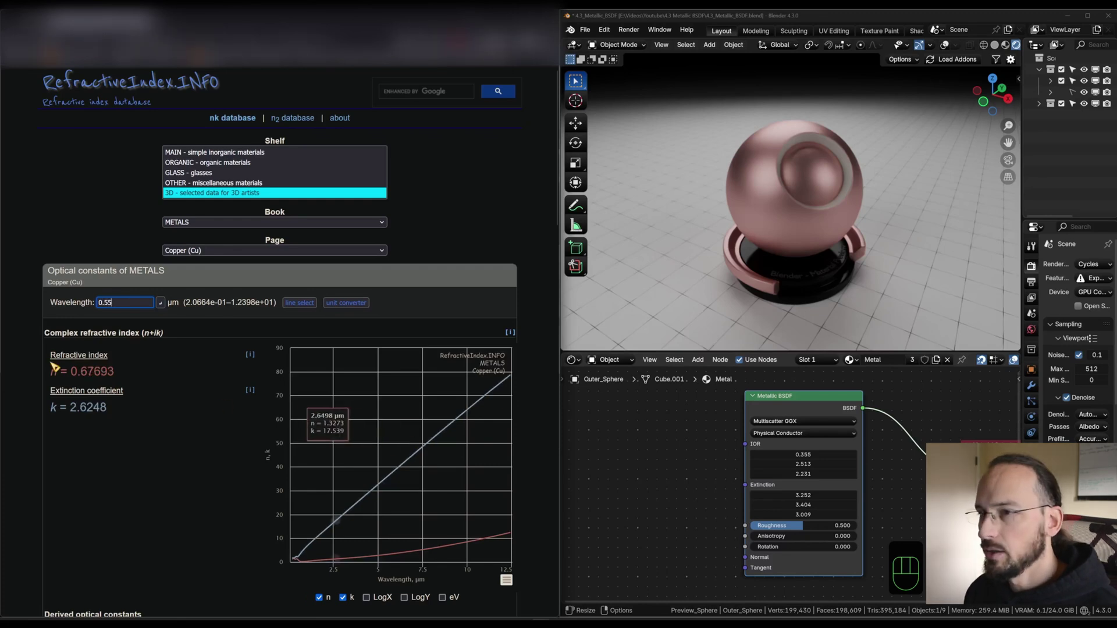
double_click(803, 464)
key("BackSpace")
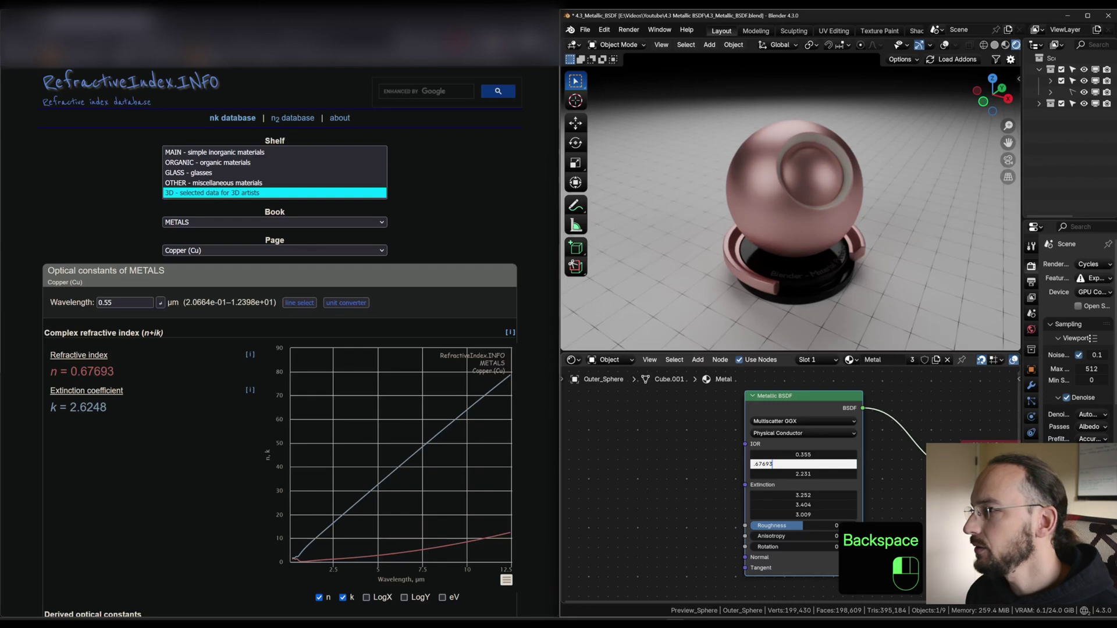
left_click(803, 505)
type("2.6248")
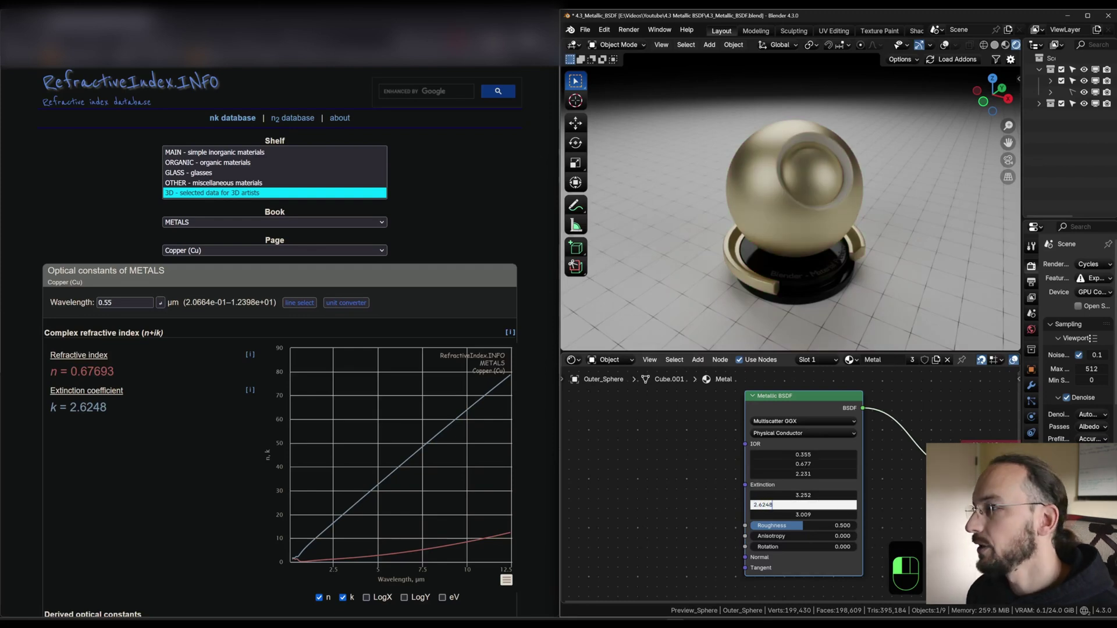
key("Return")
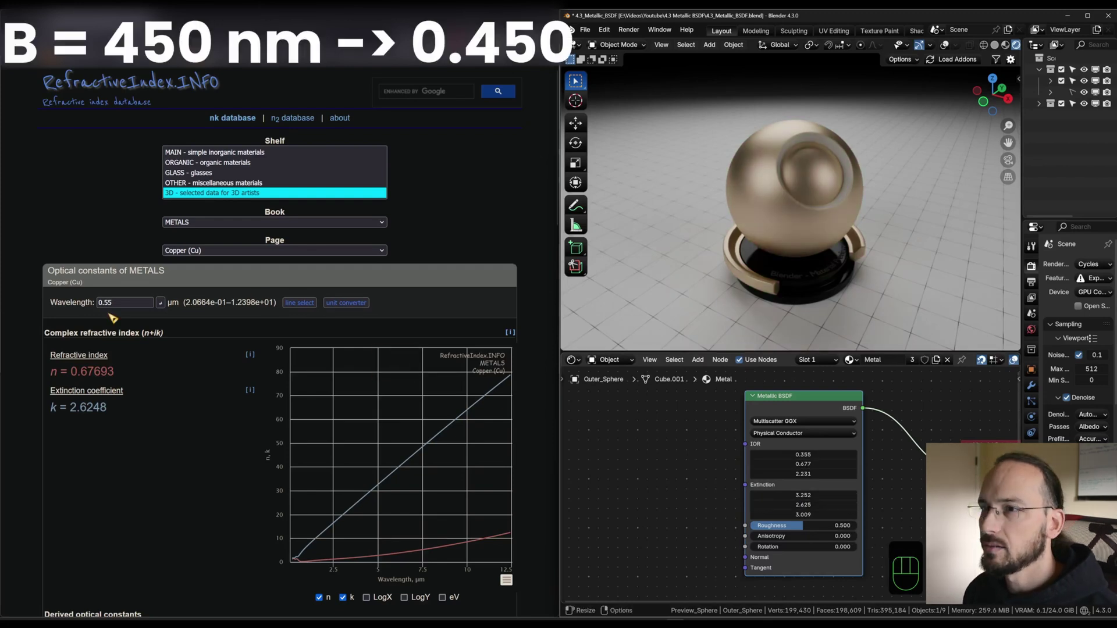
- Look up copper at 0.45 µm and enter blue IOR 1.3164 and extinction 2.292
left_click(125, 302)
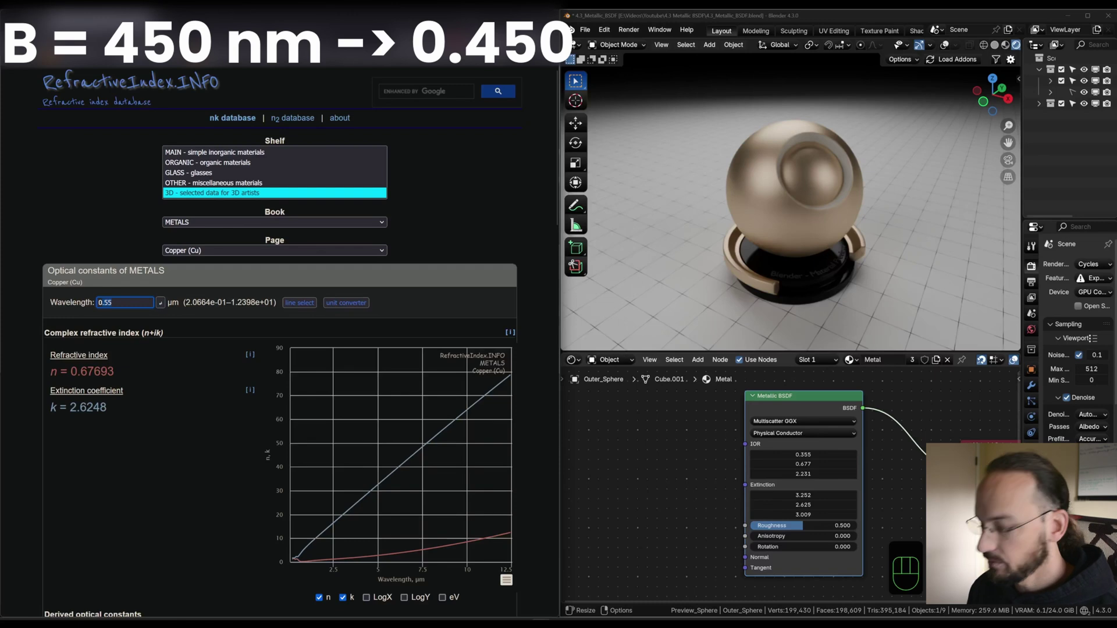
key("Return")
left_click(803, 473)
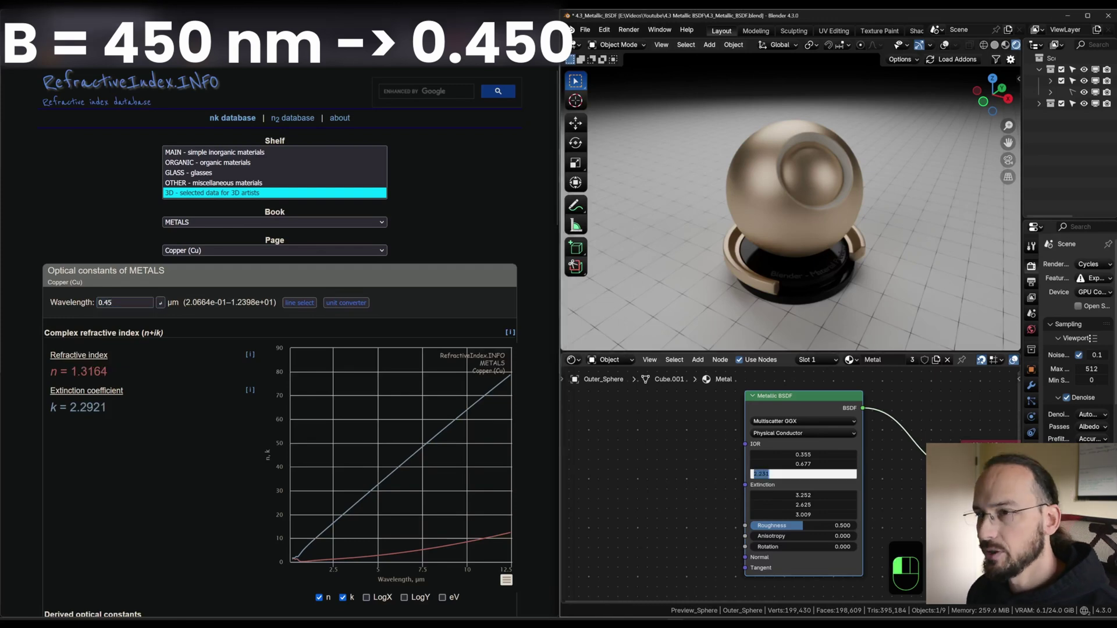
type("1")
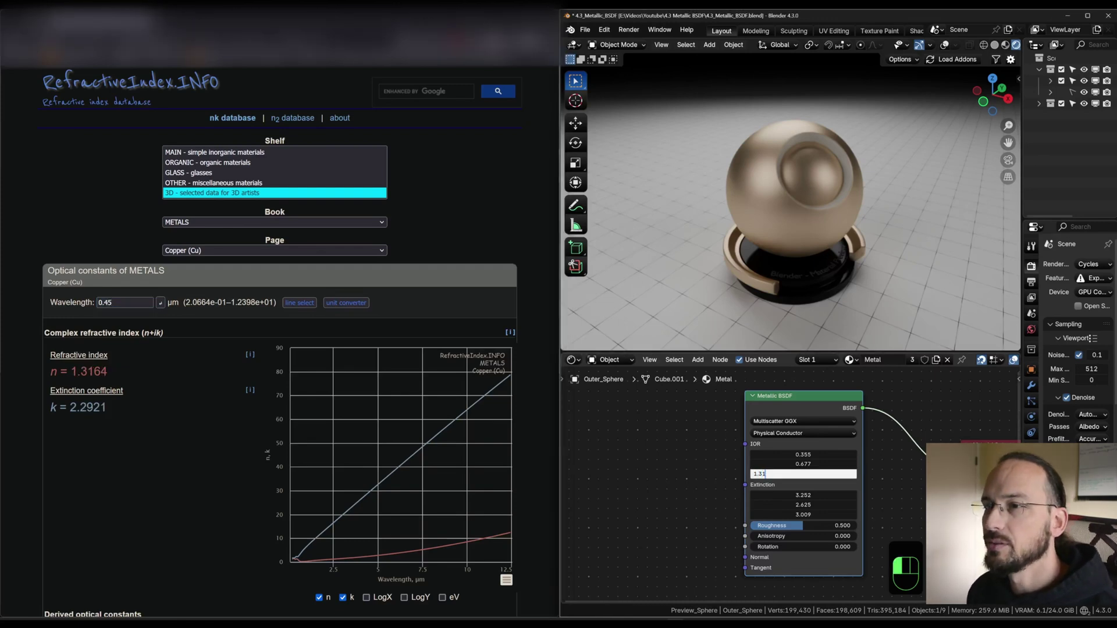
type(".3164")
left_click(803, 515)
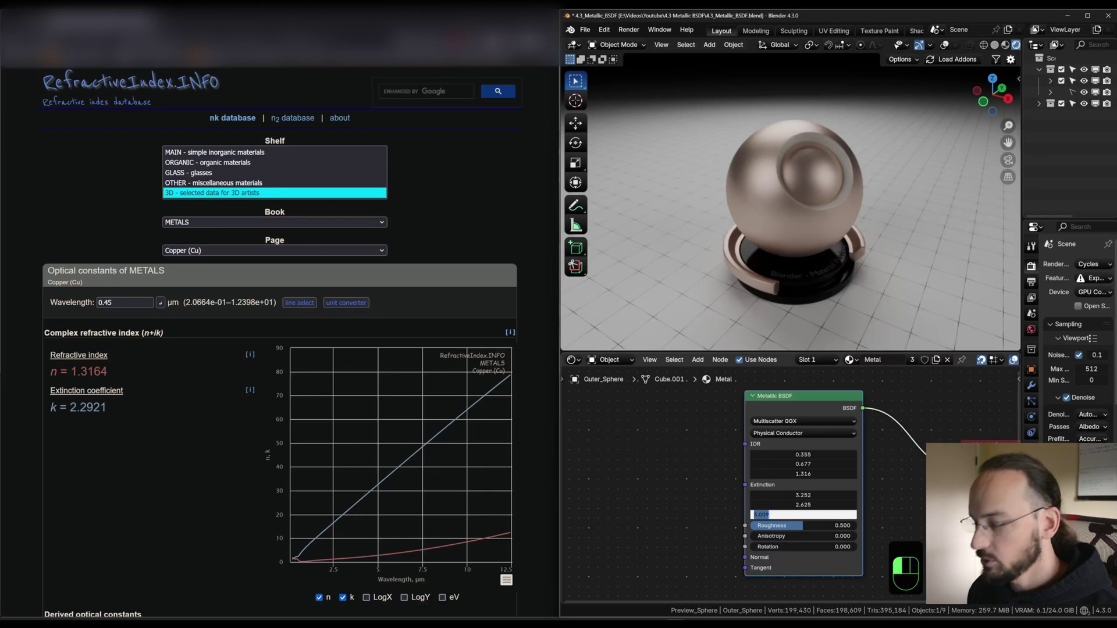
type("2.292")
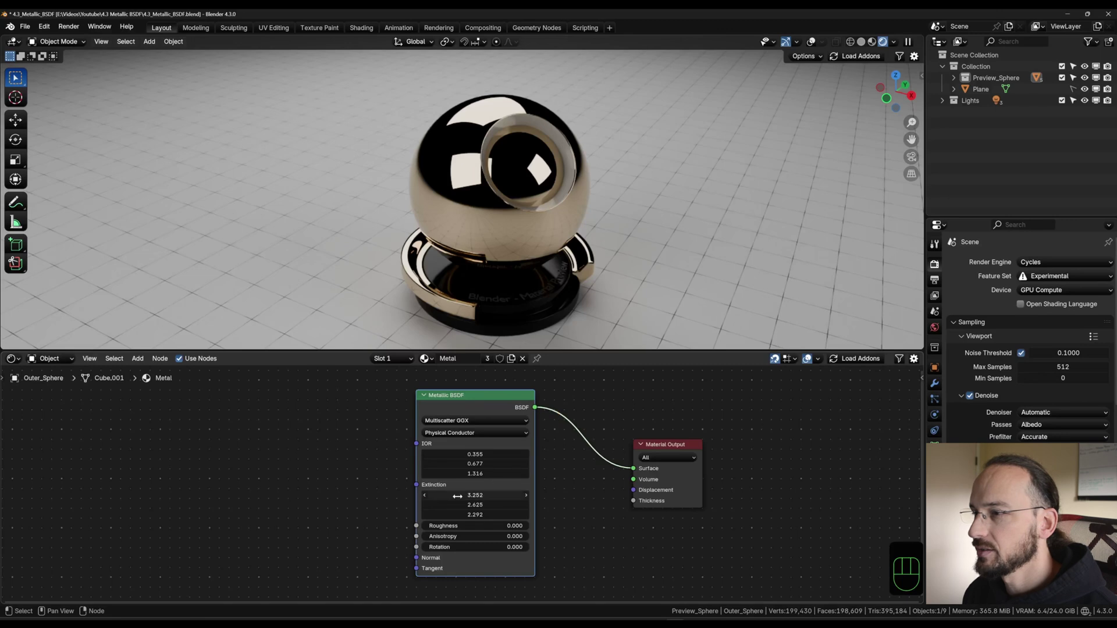
- Mark the sphere's Metal material as an asset from its material slot
left_click_drag(468, 526, 520, 528)
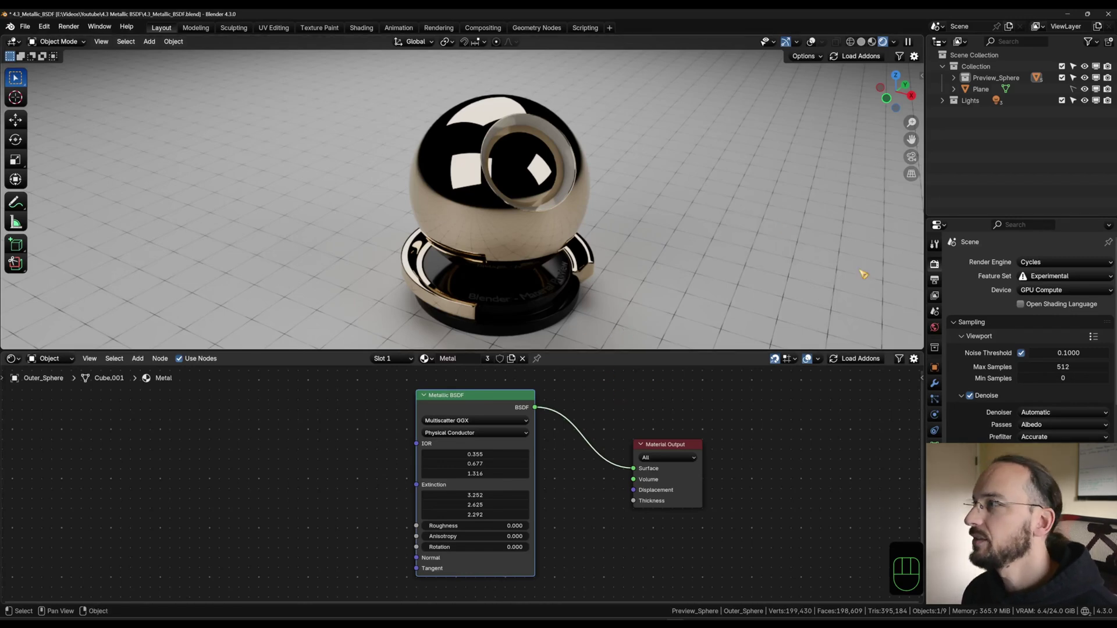
left_click(934, 462)
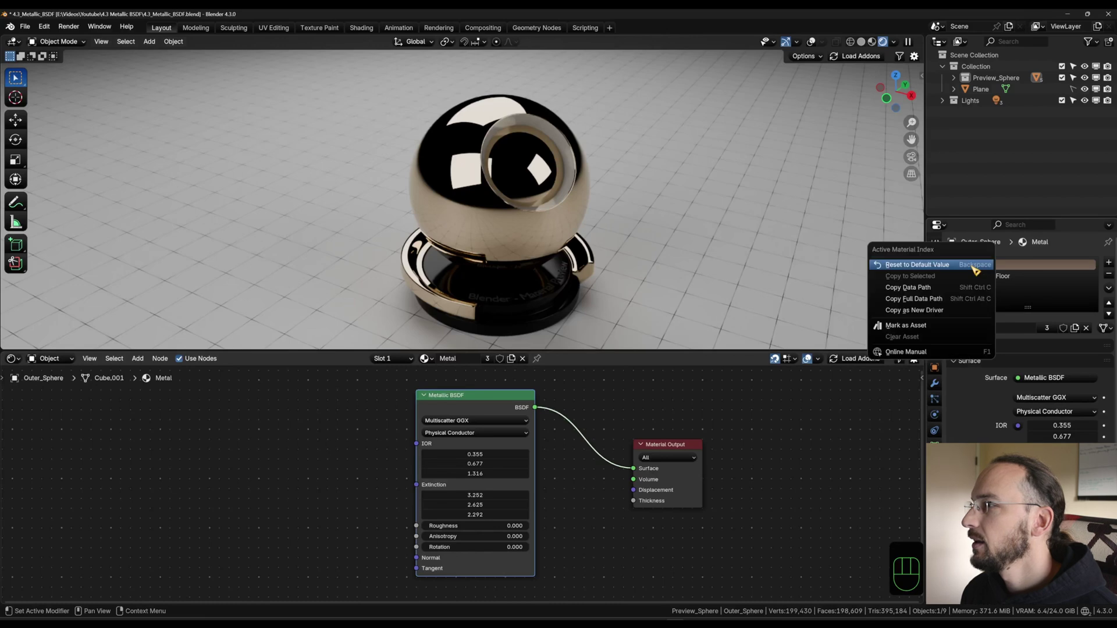
right_click(955, 265)
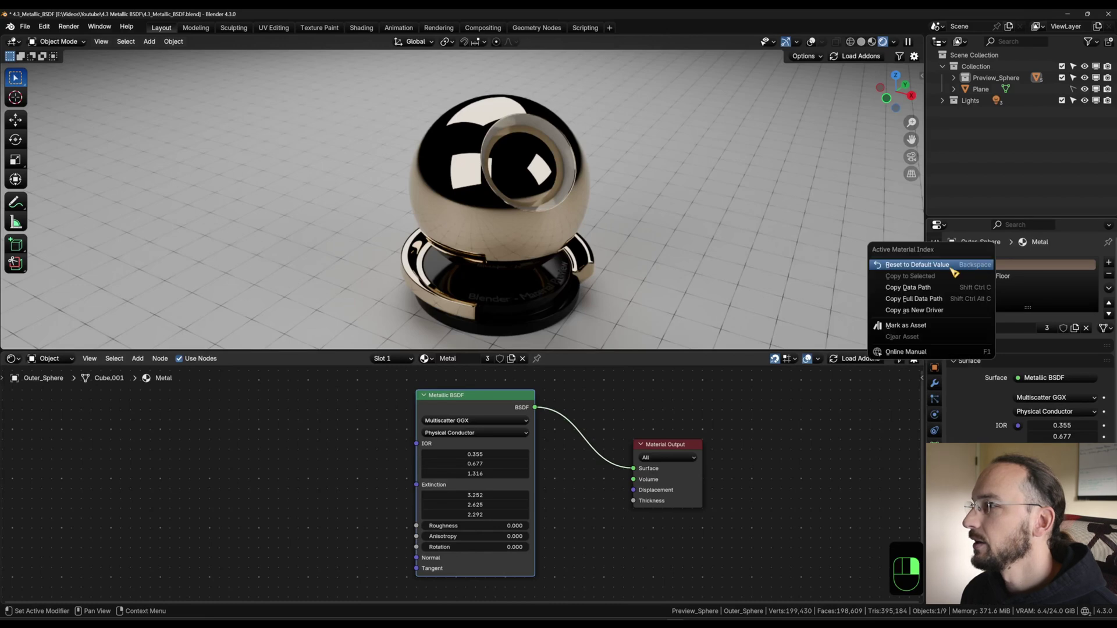
left_click(924, 326)
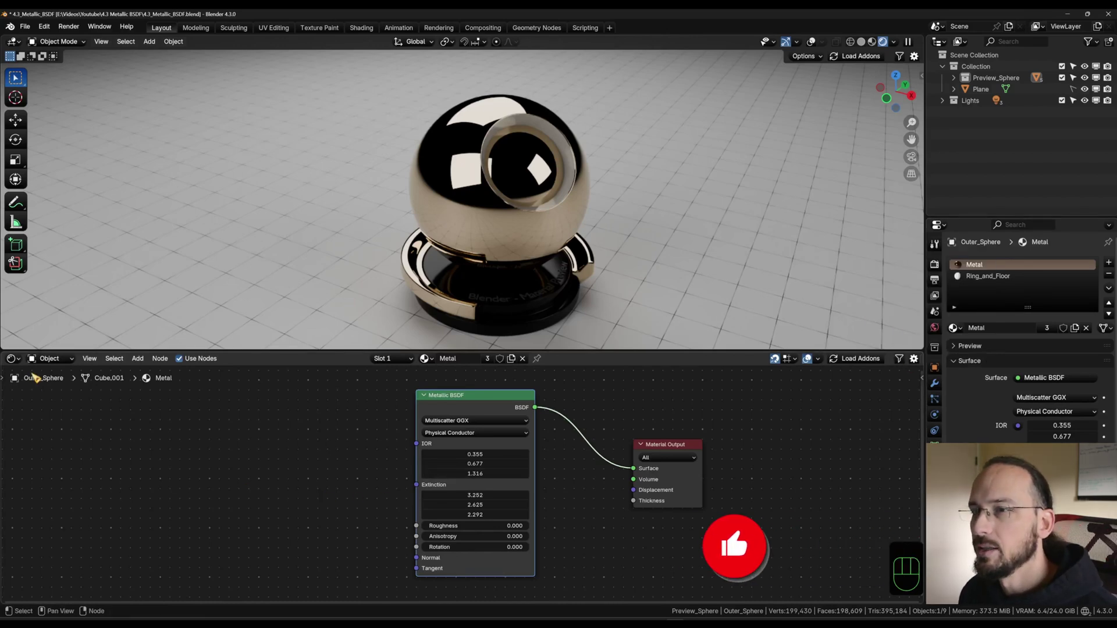
- Switch the node area to the Asset Browser and apply PC_Lead to the outer sphere
left_click(12, 359)
left_click(365, 426)
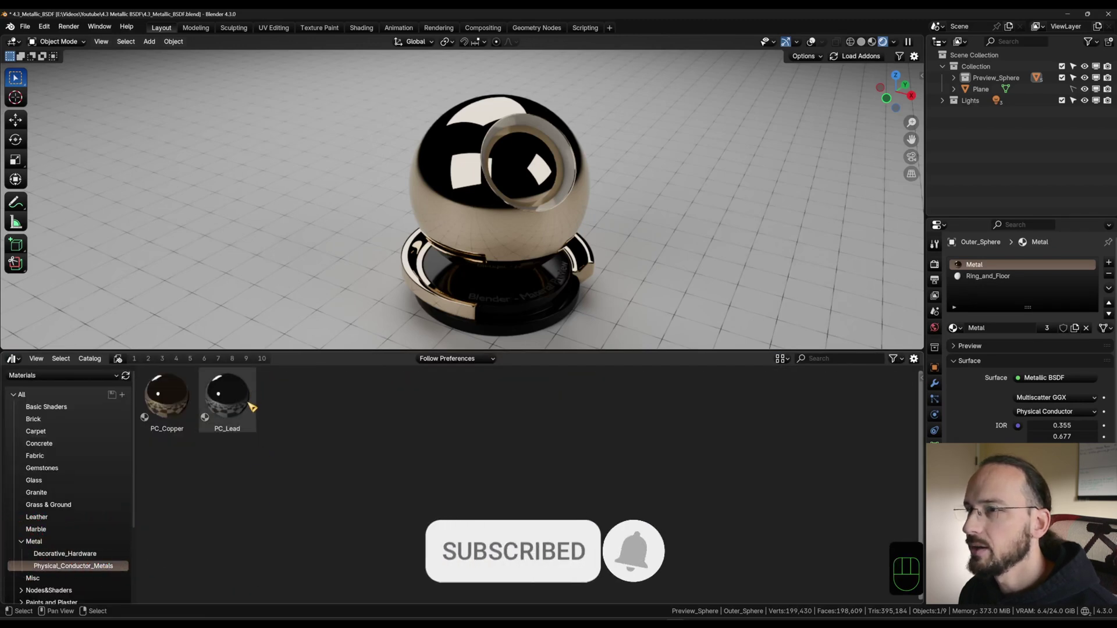
left_click_drag(227, 399, 500, 180)
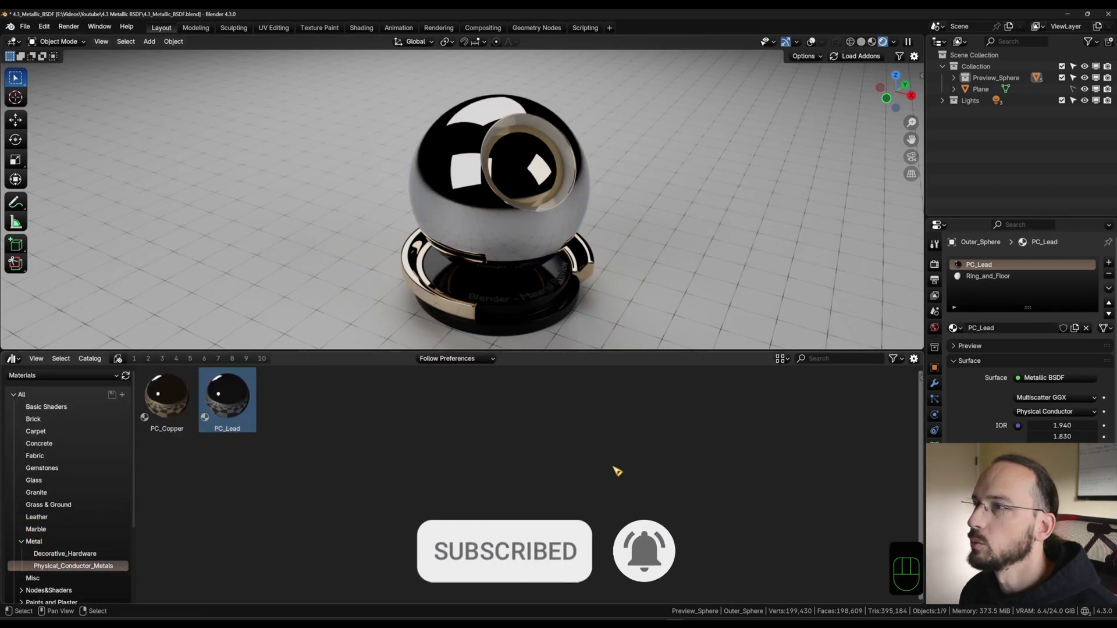